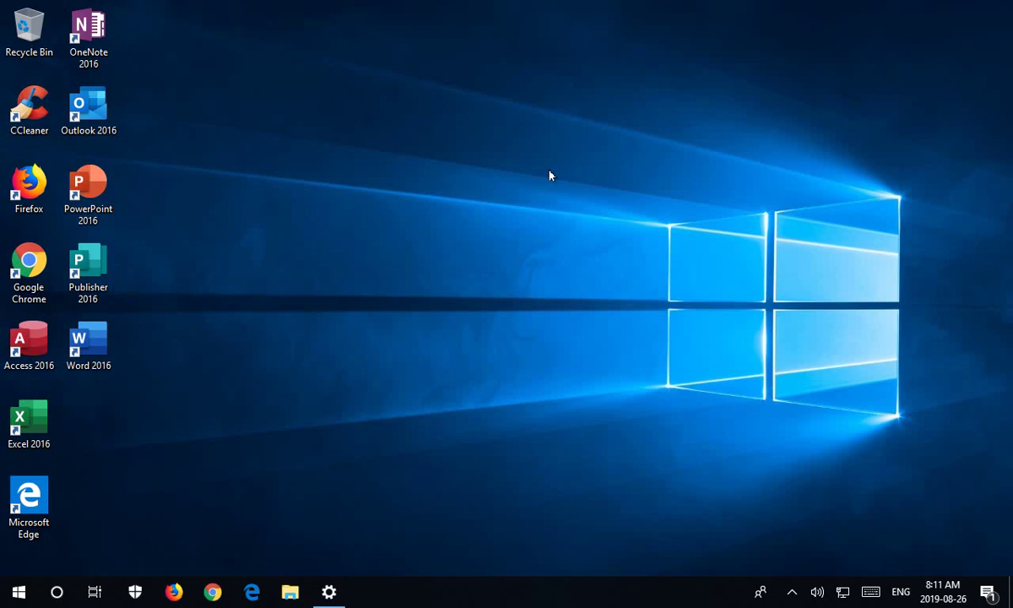
Launch Registry Editor as administrator from a Start menu search for 'regedit'
left_click(17, 592)
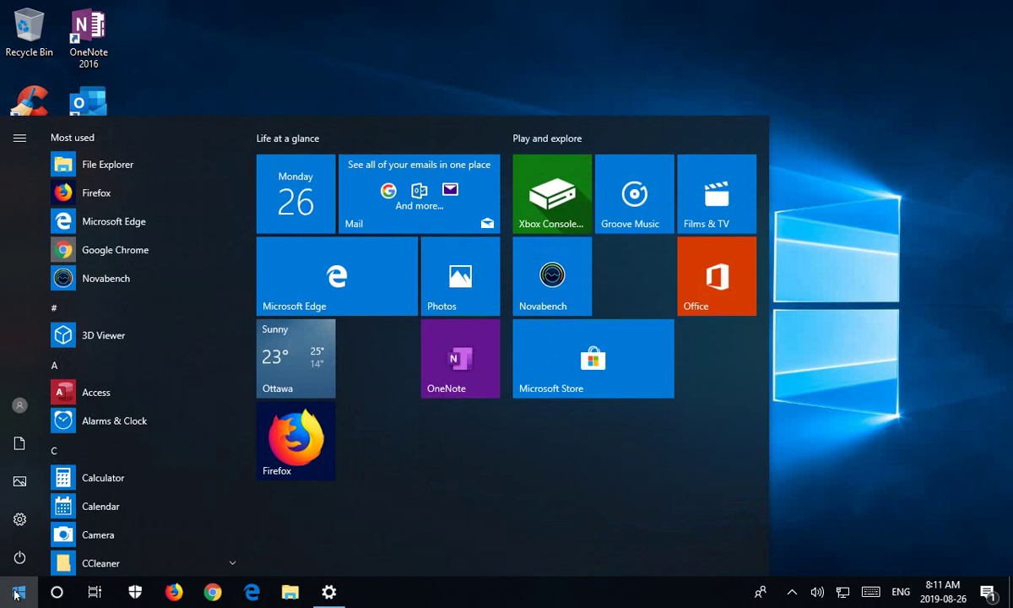
type("reged")
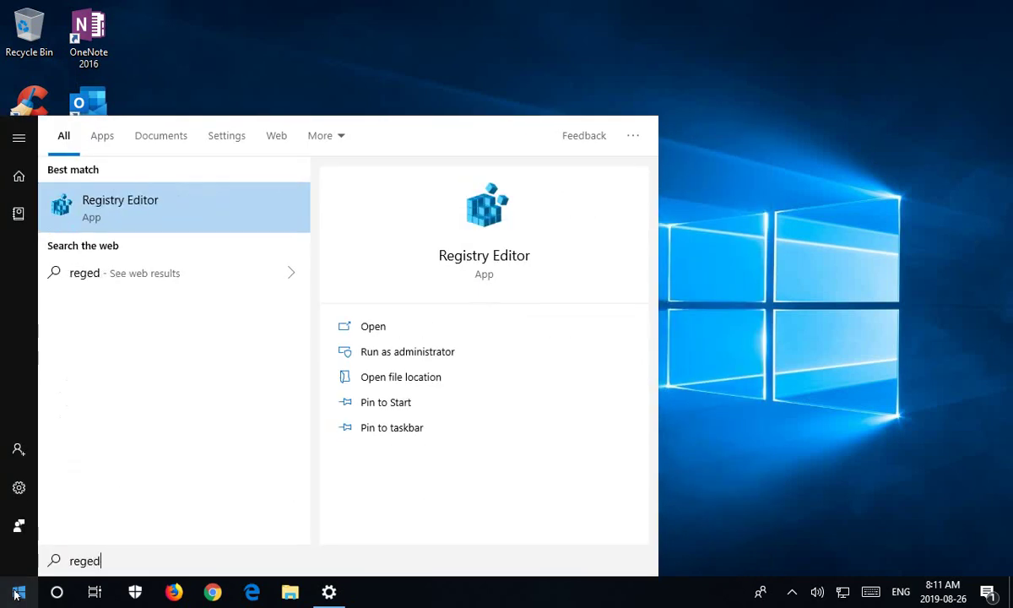
type("it")
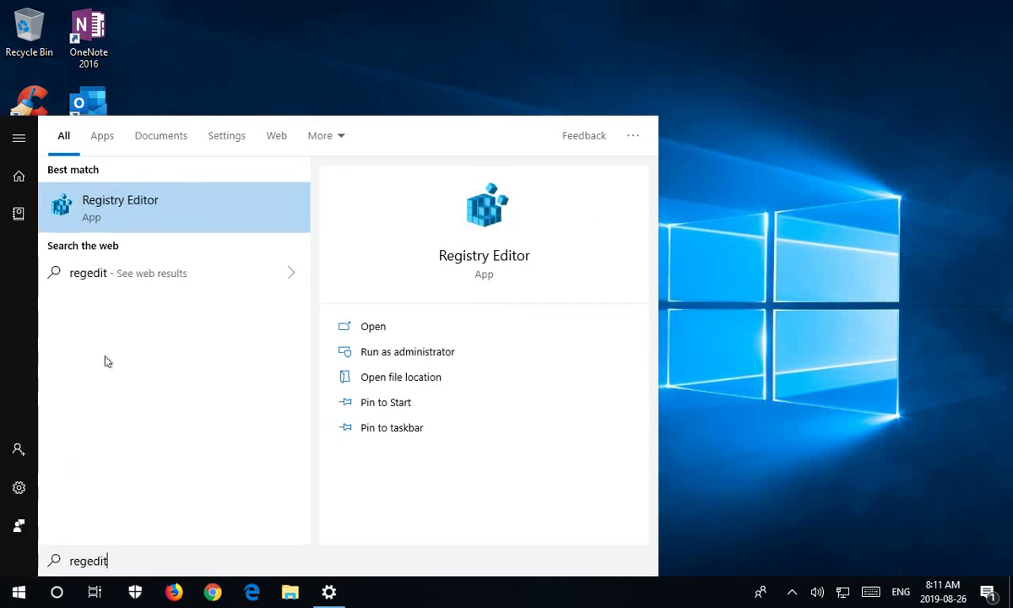
right_click(131, 207)
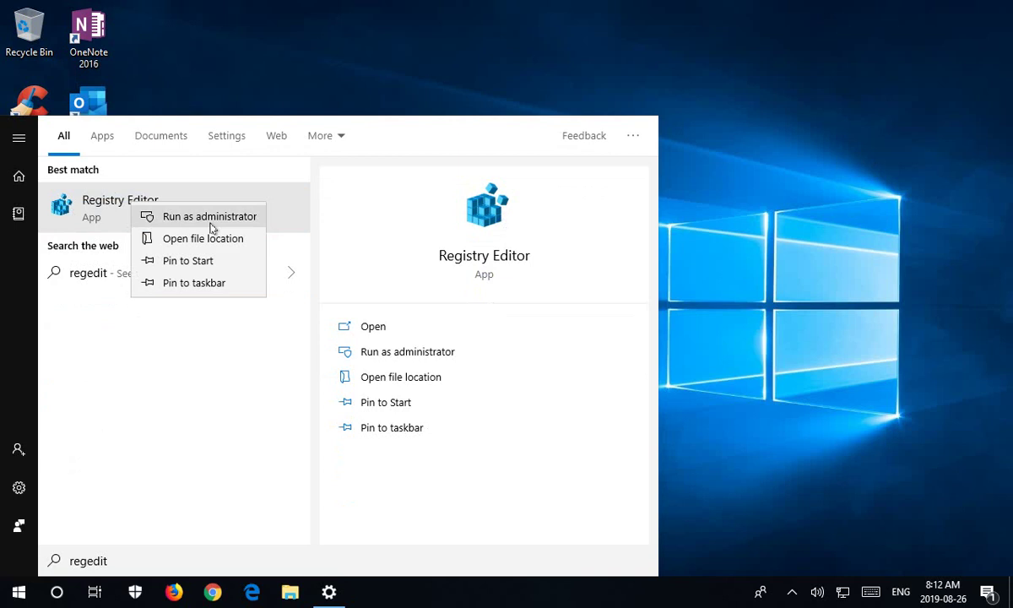
left_click(210, 222)
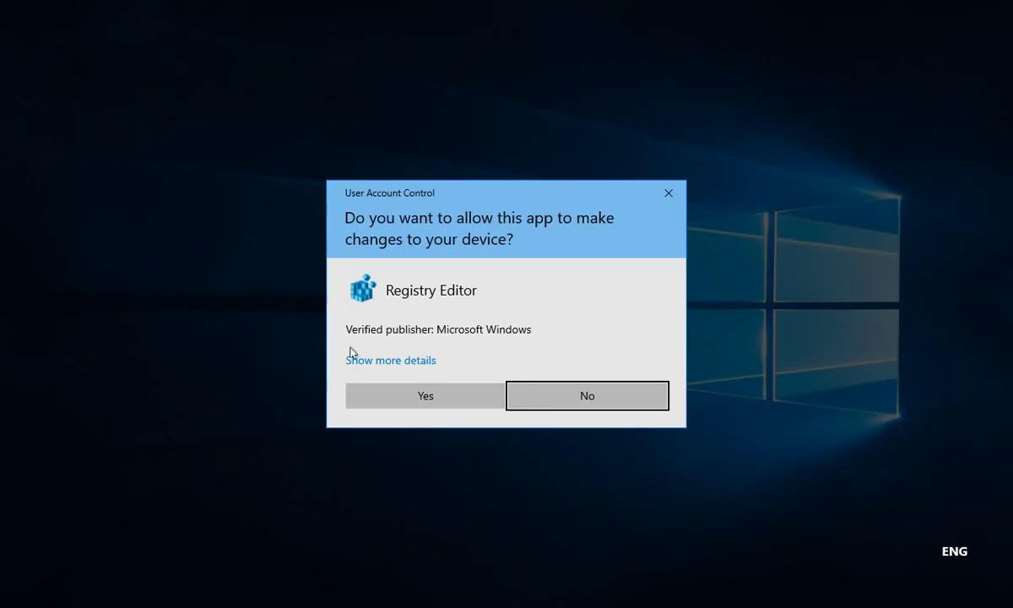
Approve the UAC prompt and browse to HKEY_CURRENT_USER\AppEvents\EventLabels\WindowsLogoff
left_click(425, 396)
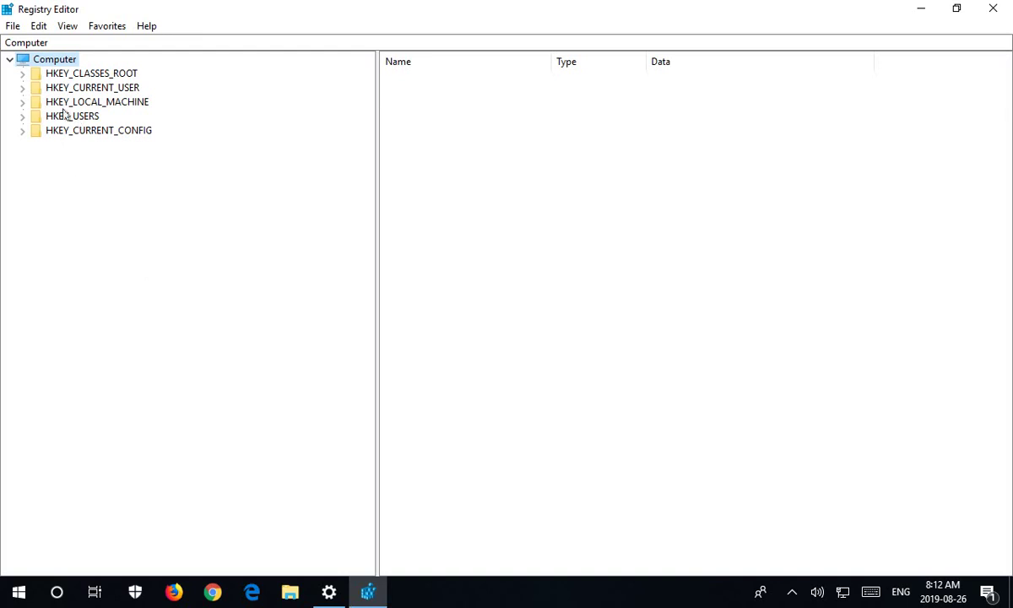
left_click(23, 88)
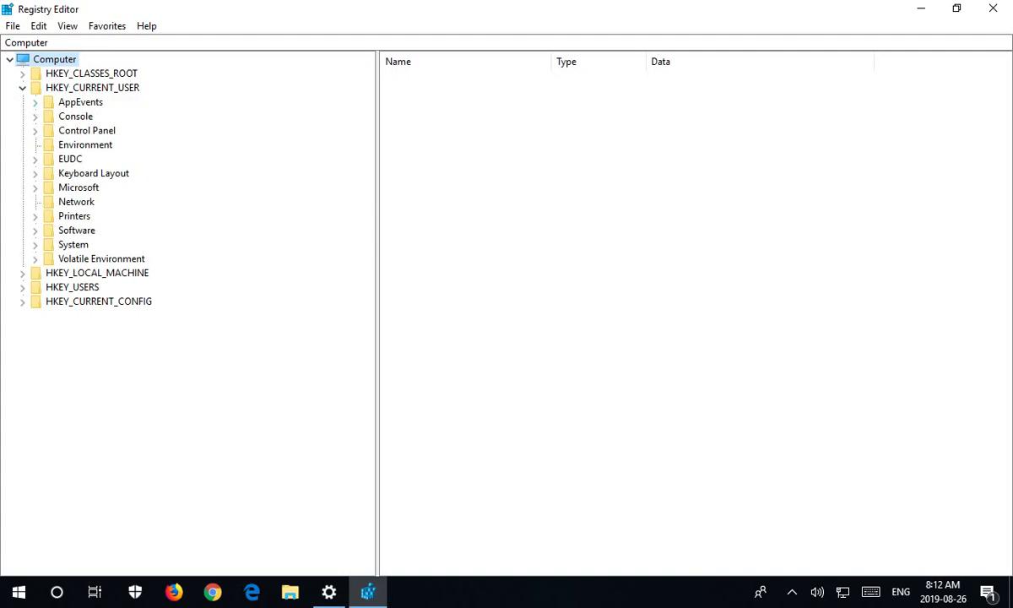
left_click(34, 103)
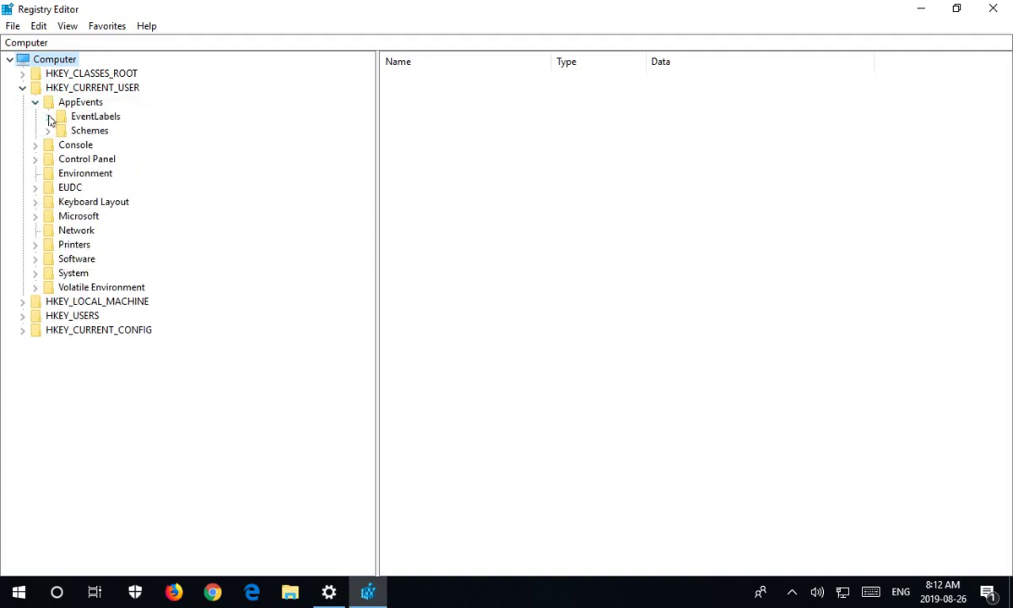
left_click(48, 117)
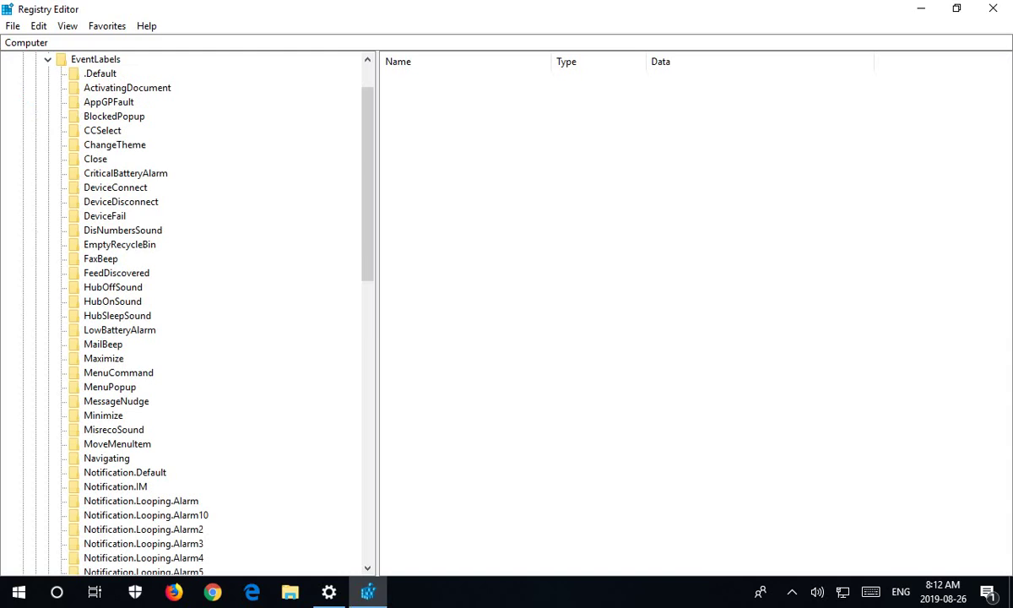
left_click_drag(363, 214, 365, 441)
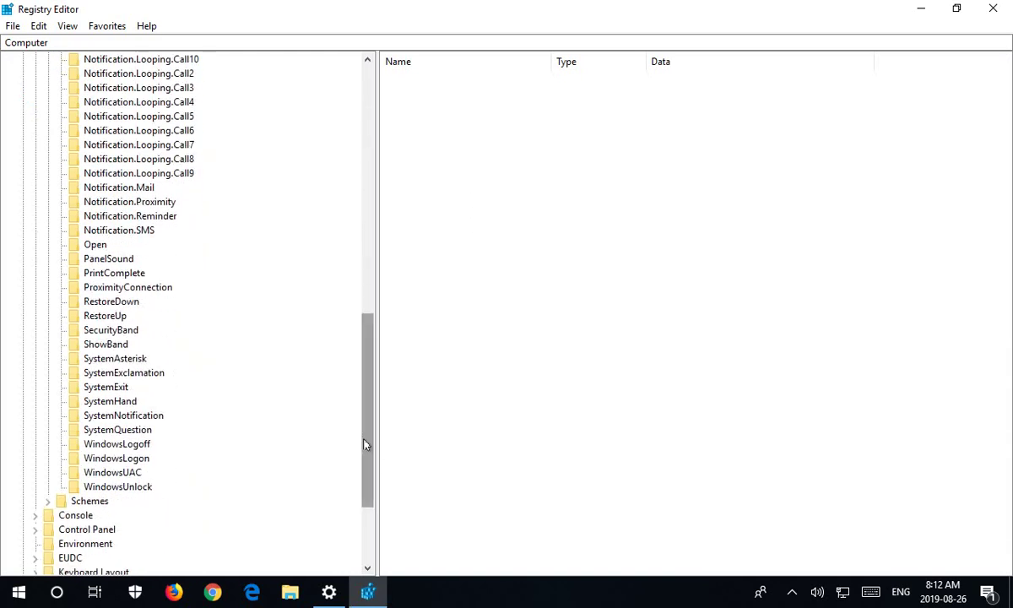
left_click(116, 445)
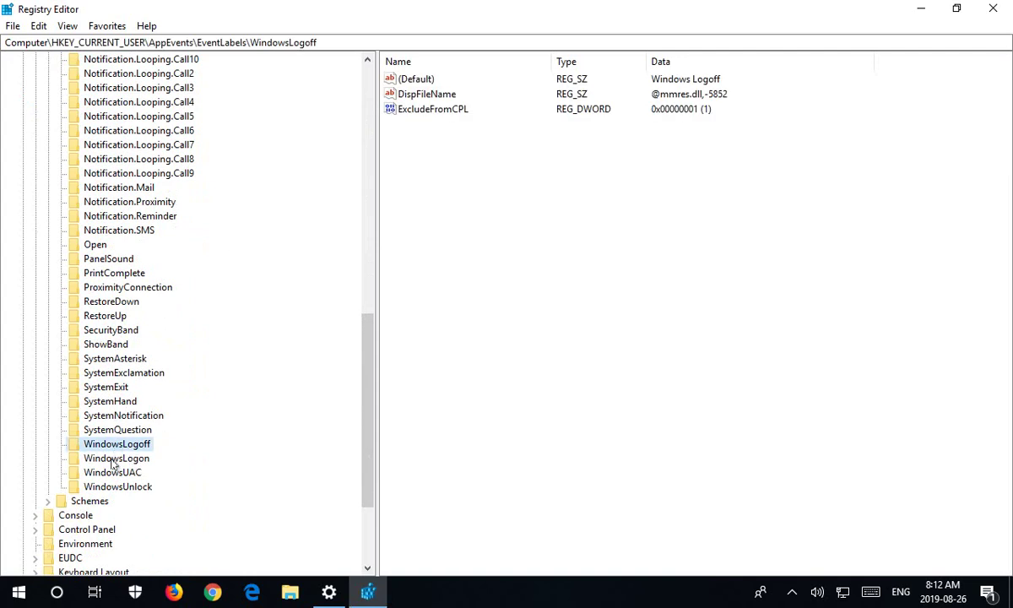
Change the WindowsLogon key's ExcludeFromCPL value from 1 to 0
left_click(113, 461)
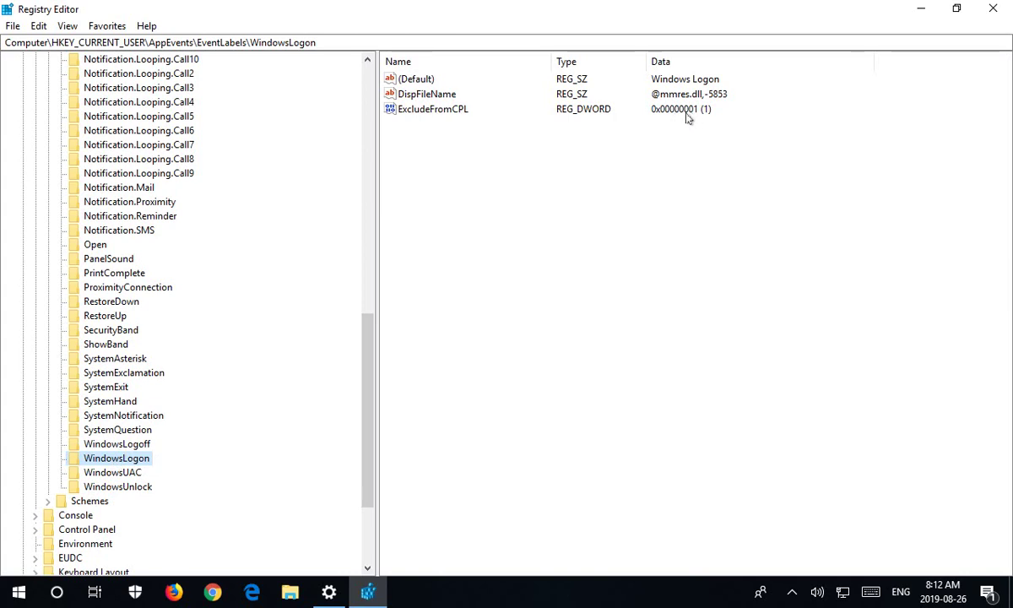
double_click(430, 110)
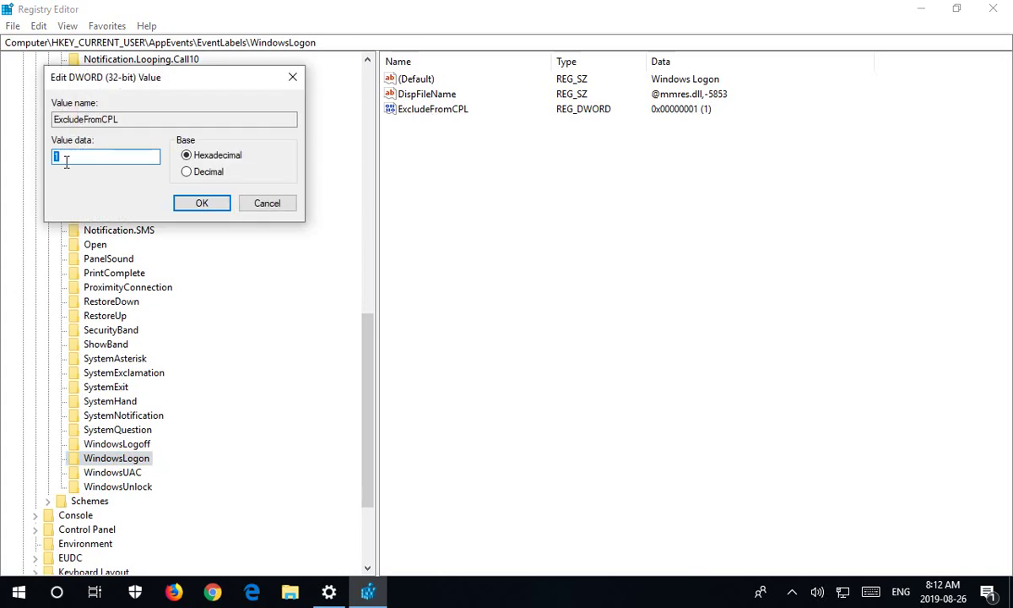
type("0")
left_click(204, 203)
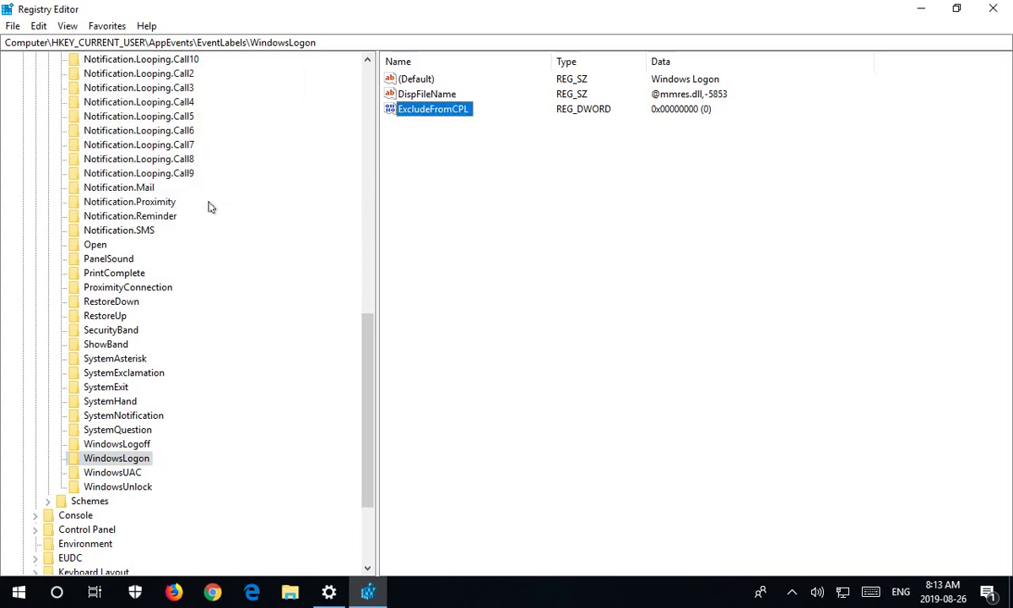
Set WindowsLogoff's ExcludeFromCPL to 0, then close Registry Editor
left_click(116, 444)
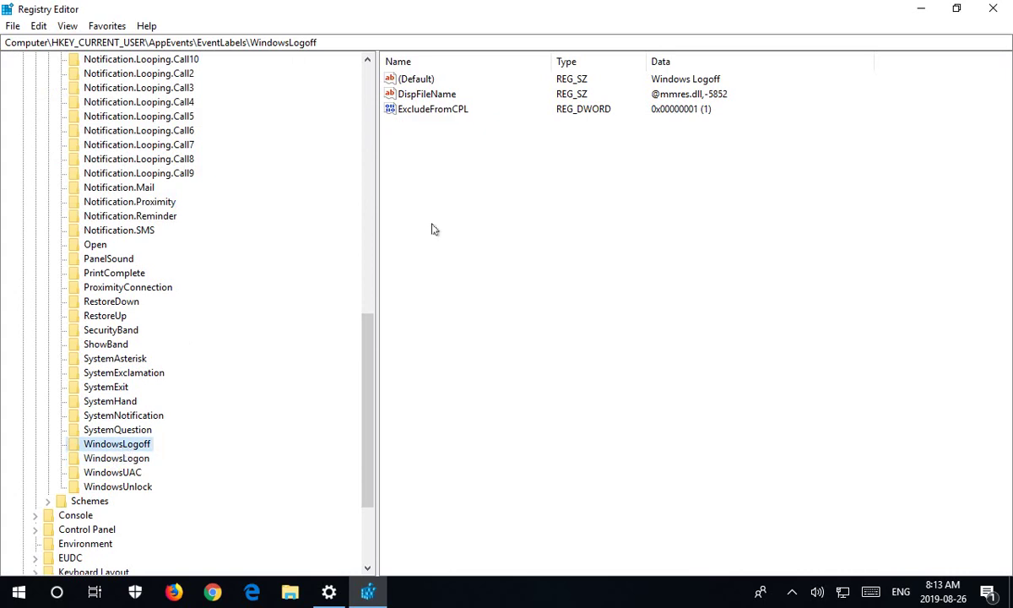
double_click(434, 109)
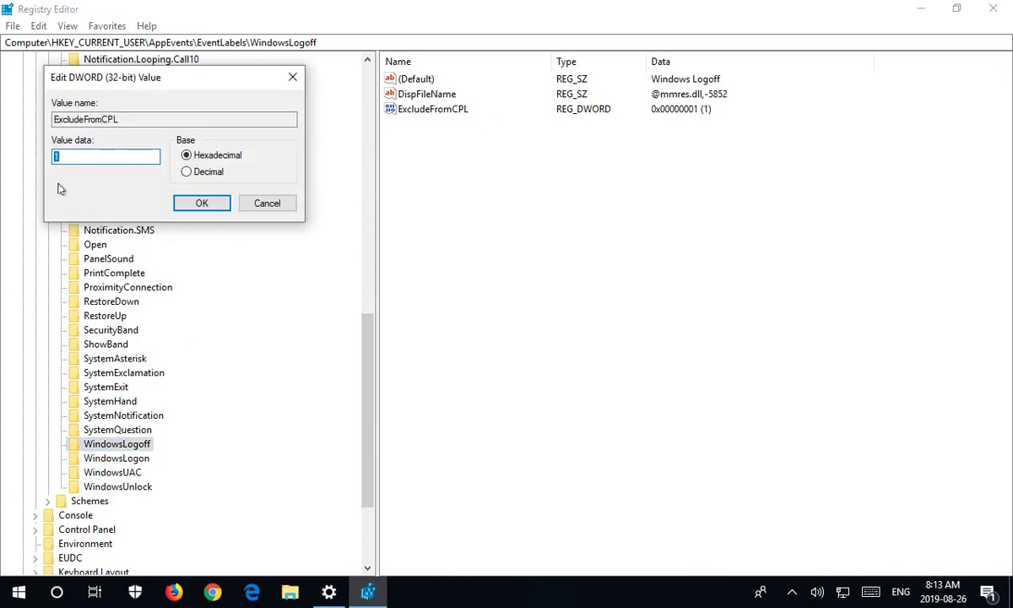
type("0")
left_click(204, 204)
left_click(568, 267)
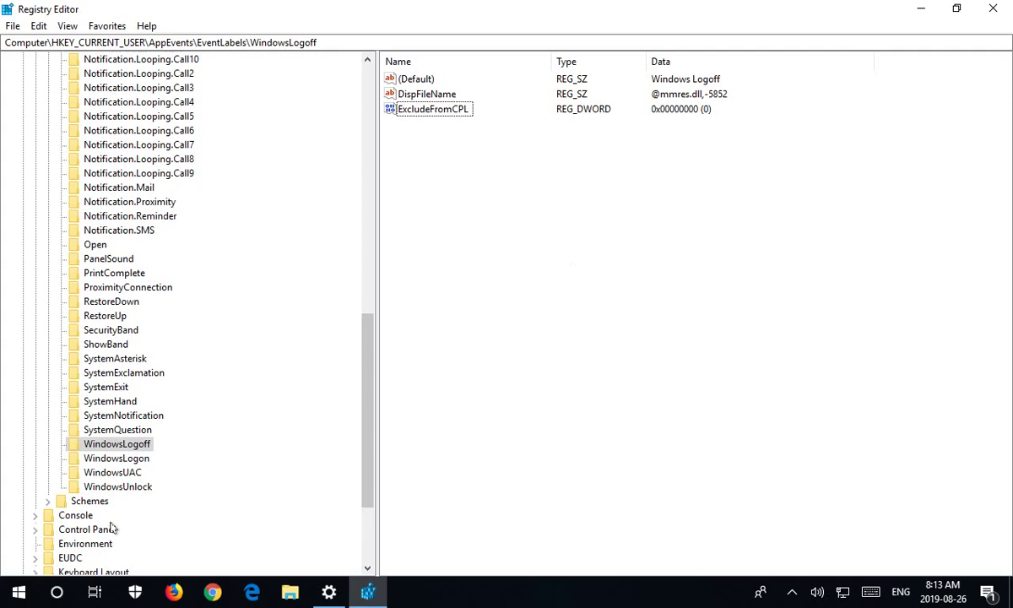
left_click(993, 12)
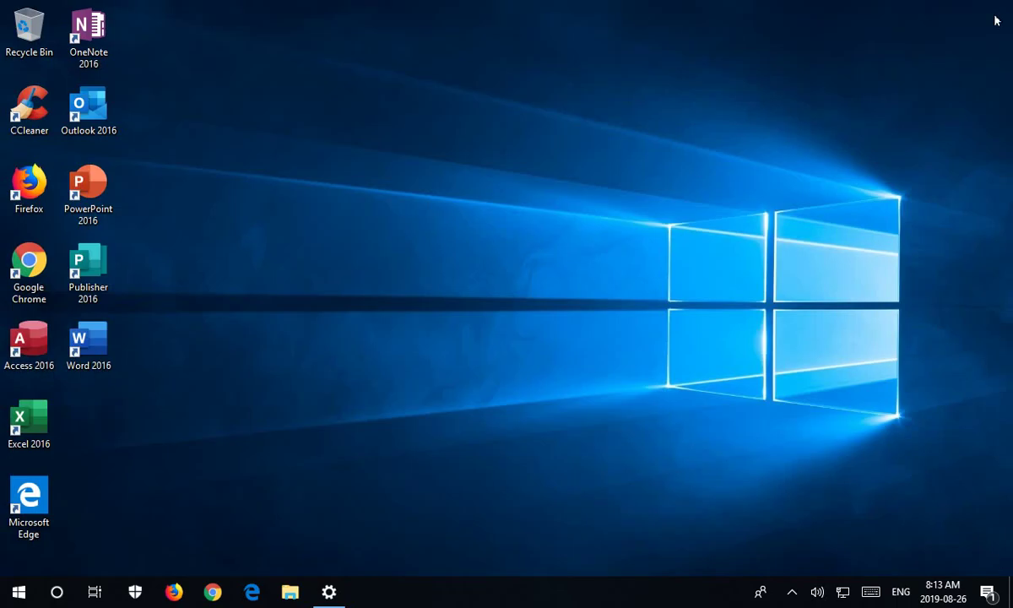
Open Control Panel by searching 'control' in the Start menu
left_click(18, 593)
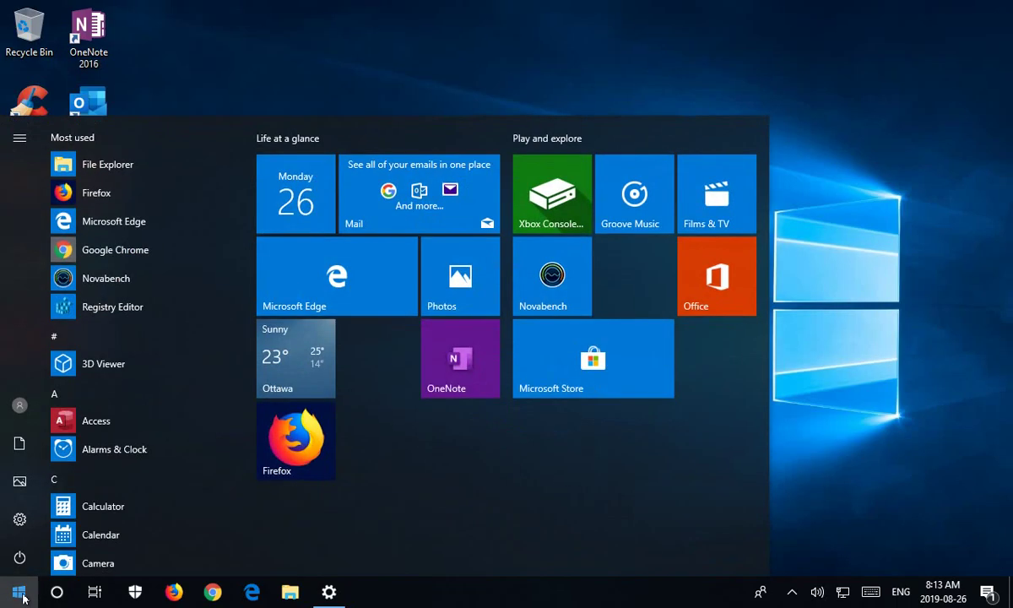
type("control")
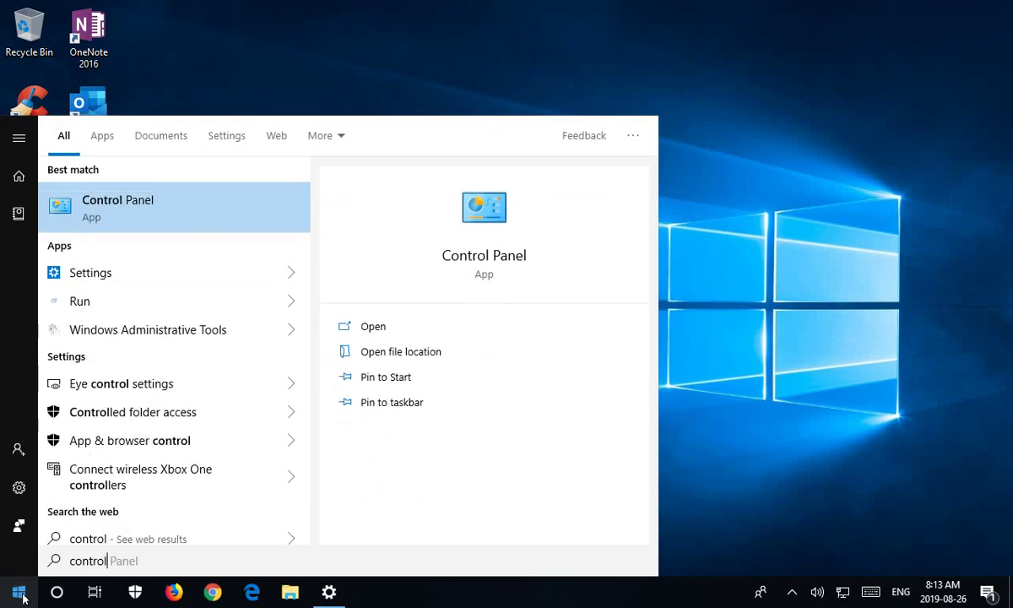
left_click(143, 217)
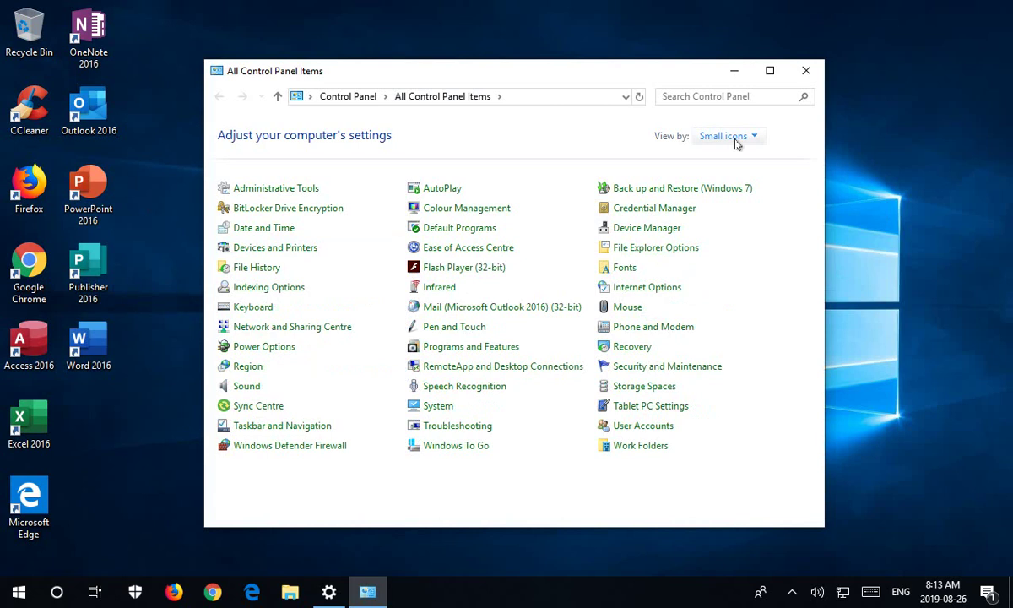
List Control Panel items as Small icons and open the Sound settings
left_click(734, 142)
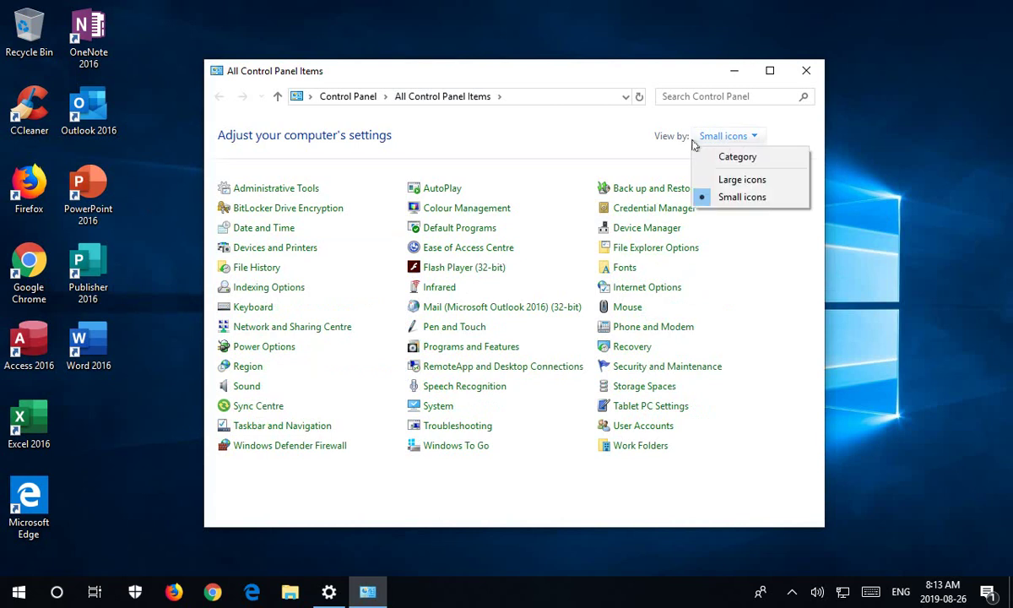
left_click(739, 203)
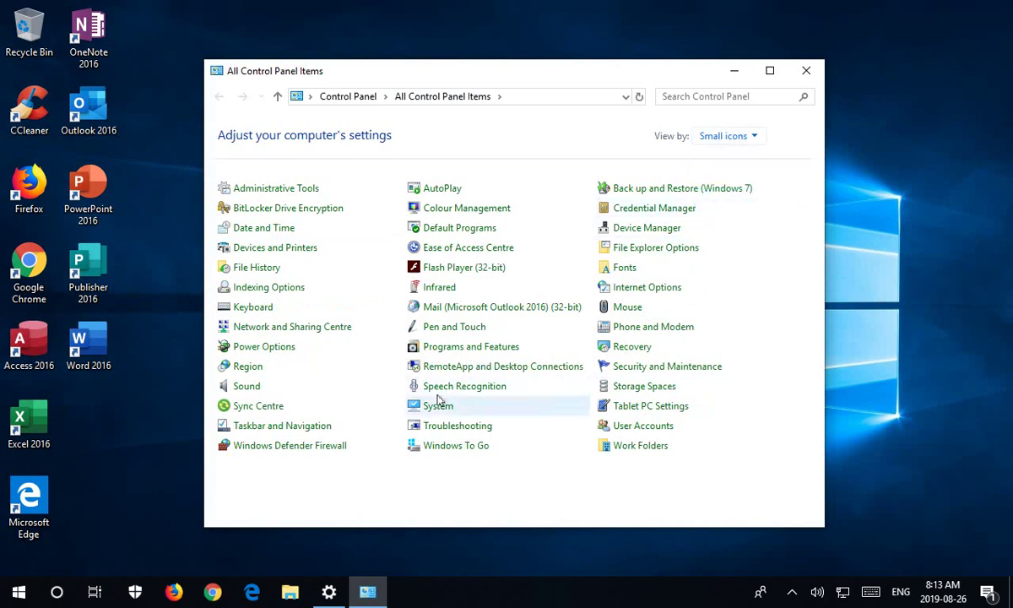
left_click(253, 395)
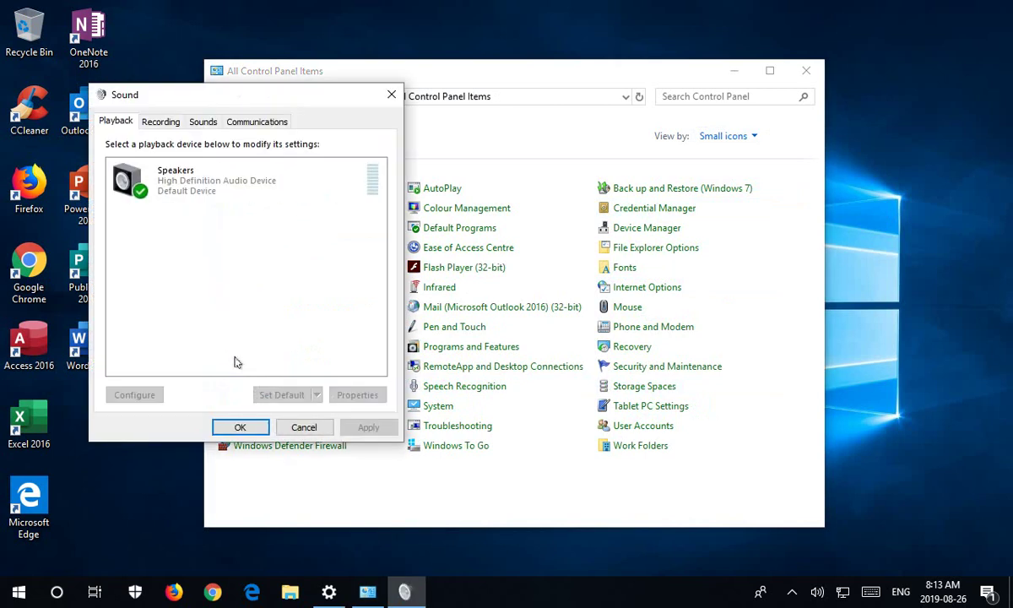
On the Sounds tab, enable Play Windows Start-up sound and keep the Windows Default scheme
left_click(203, 122)
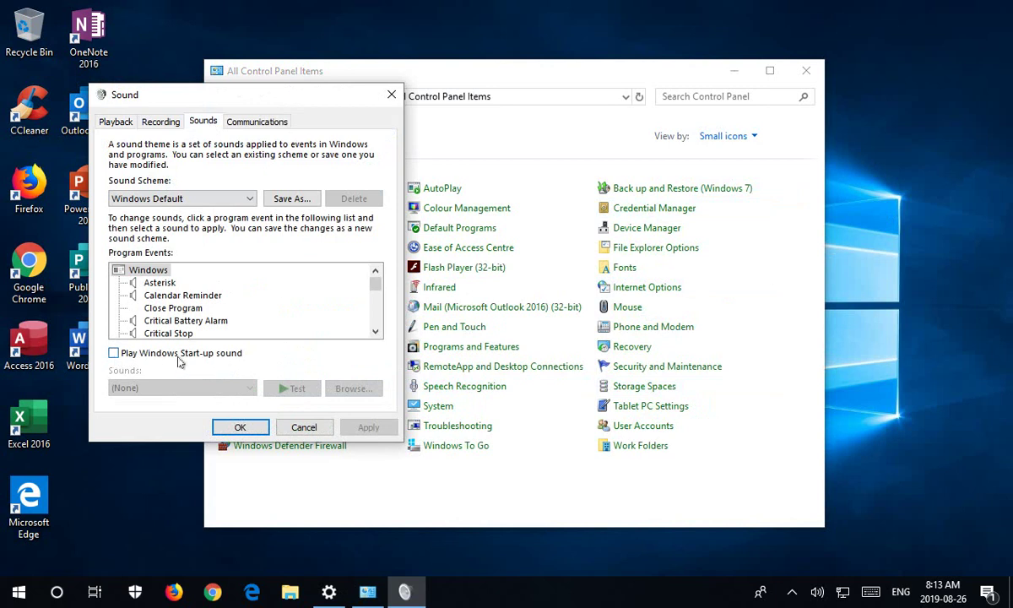
left_click(114, 354)
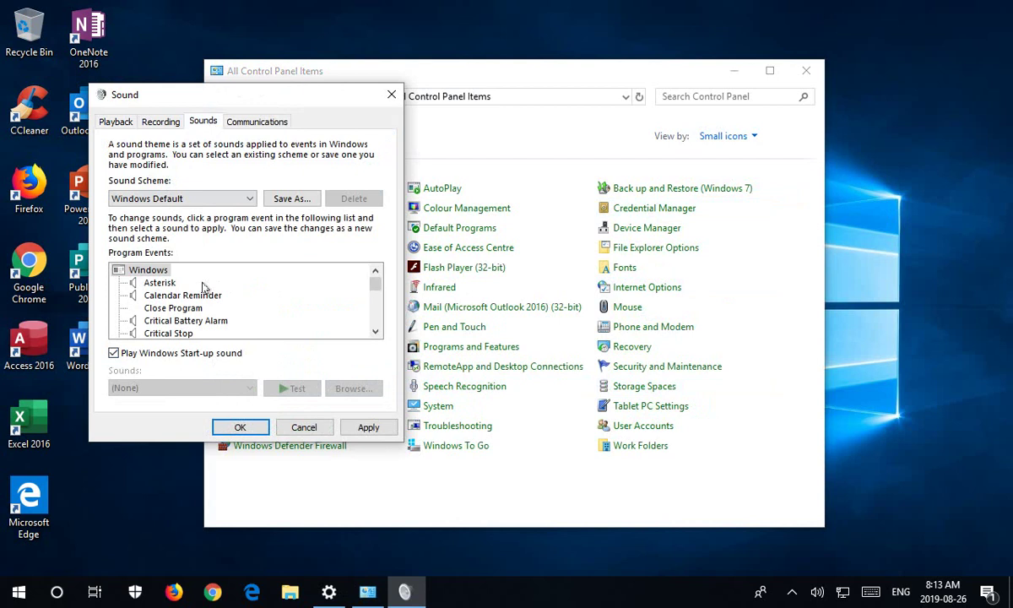
left_click(250, 201)
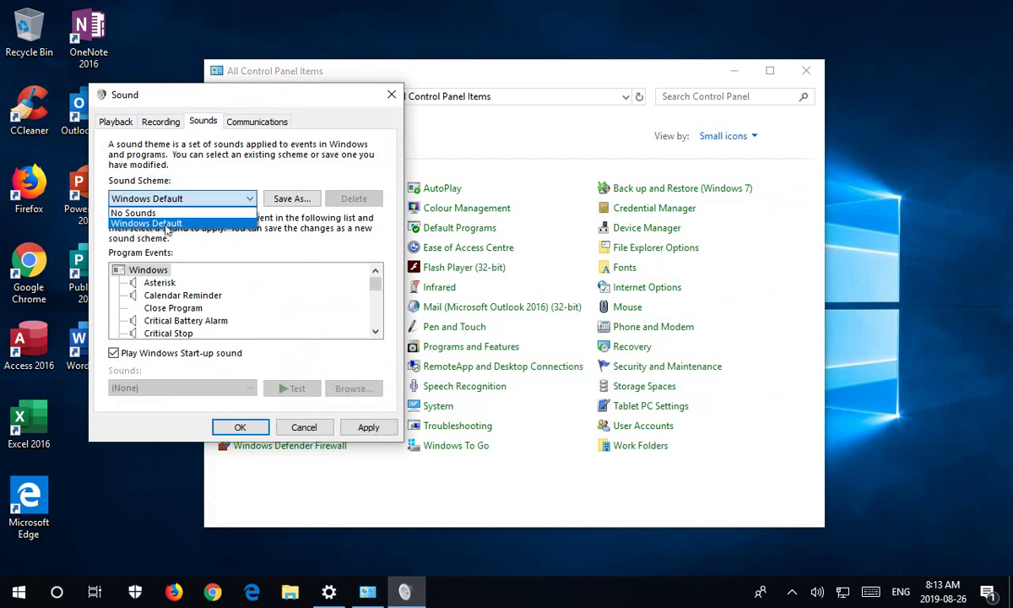
left_click(167, 225)
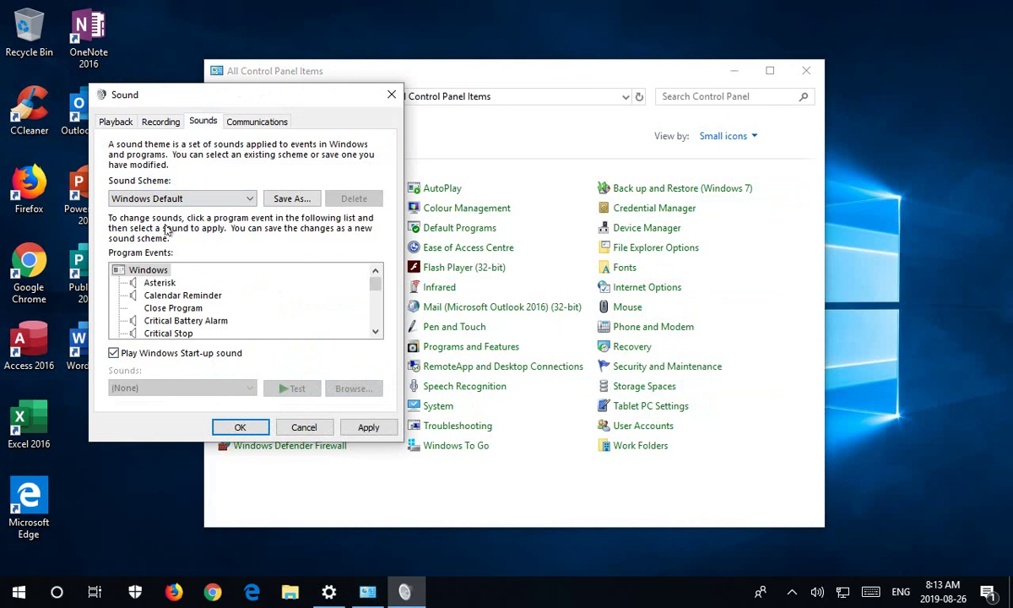
left_click_drag(377, 288, 376, 311)
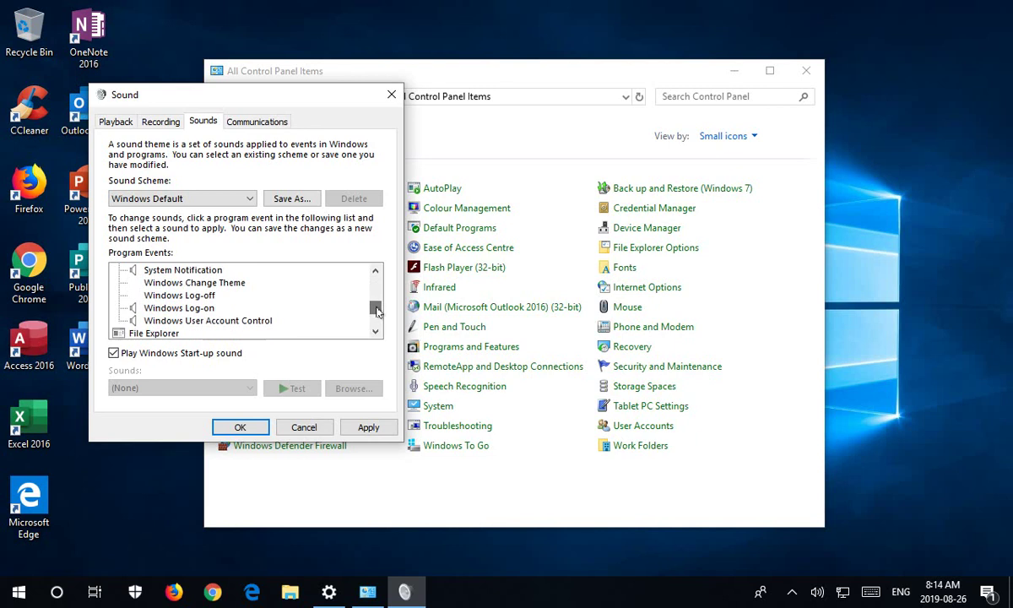
Inspect the Windows Log-on event's sound list without changing it
left_click(169, 309)
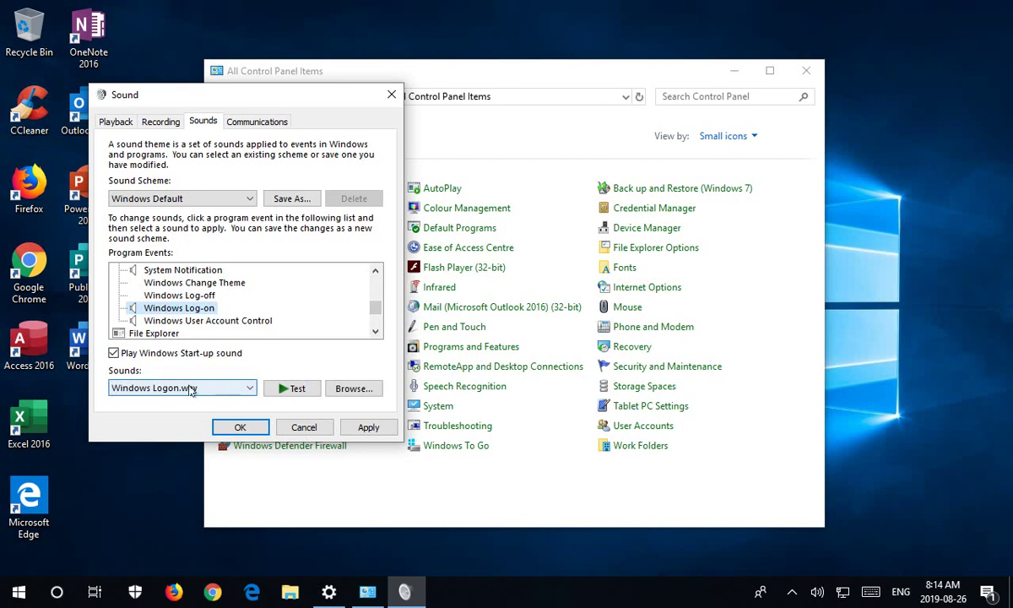
left_click(251, 390)
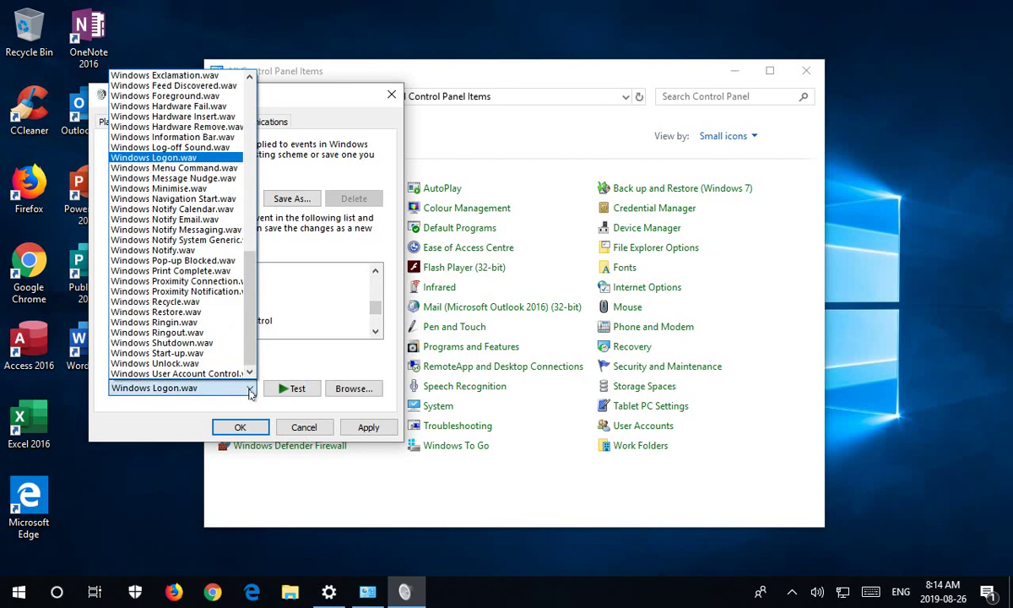
left_click(251, 390)
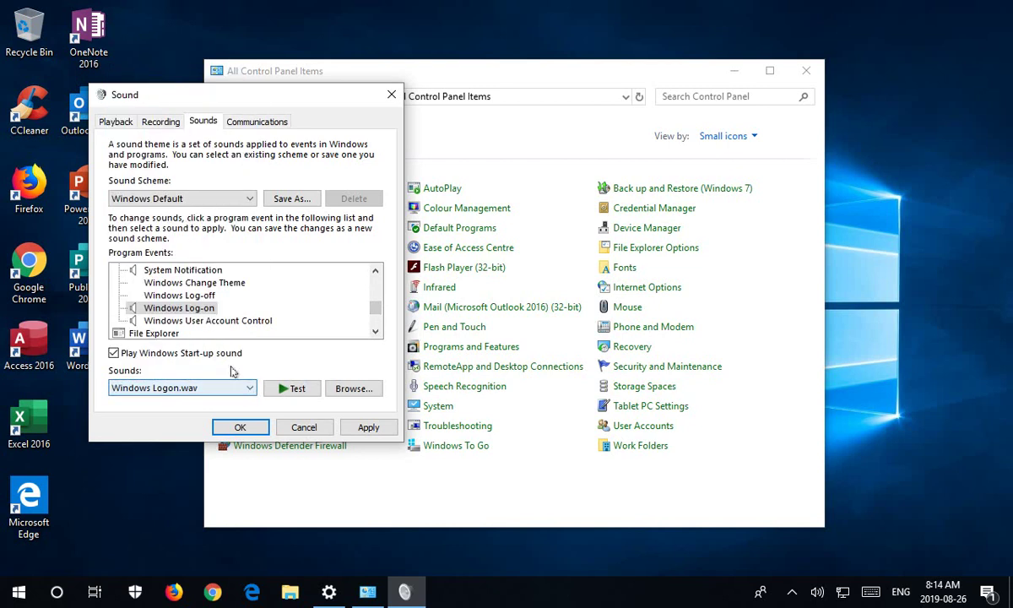
Assign Windows Exclamation.wav to the Windows Log-off event and apply with OK
left_click(188, 295)
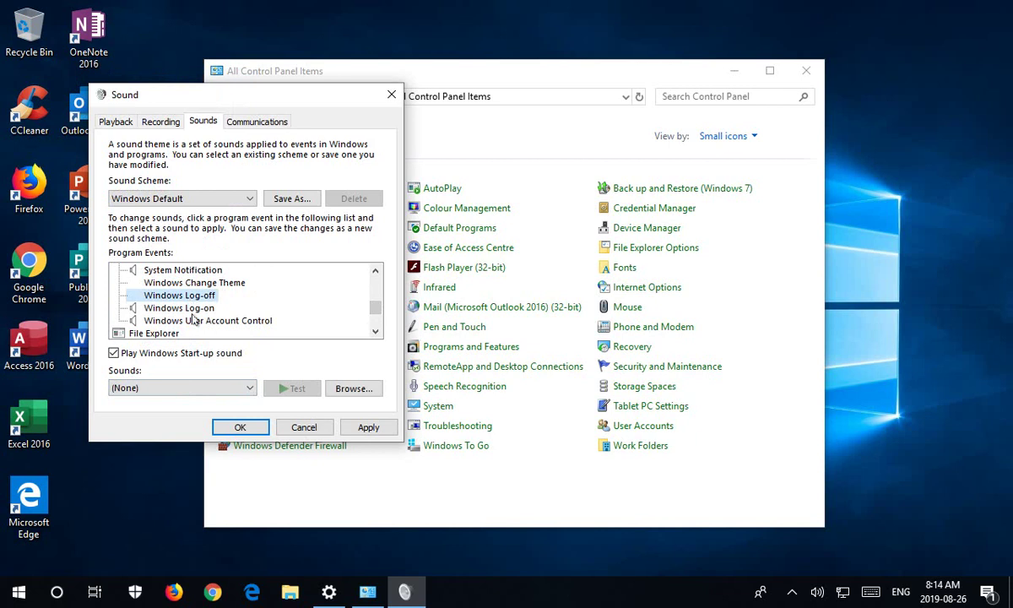
left_click(251, 390)
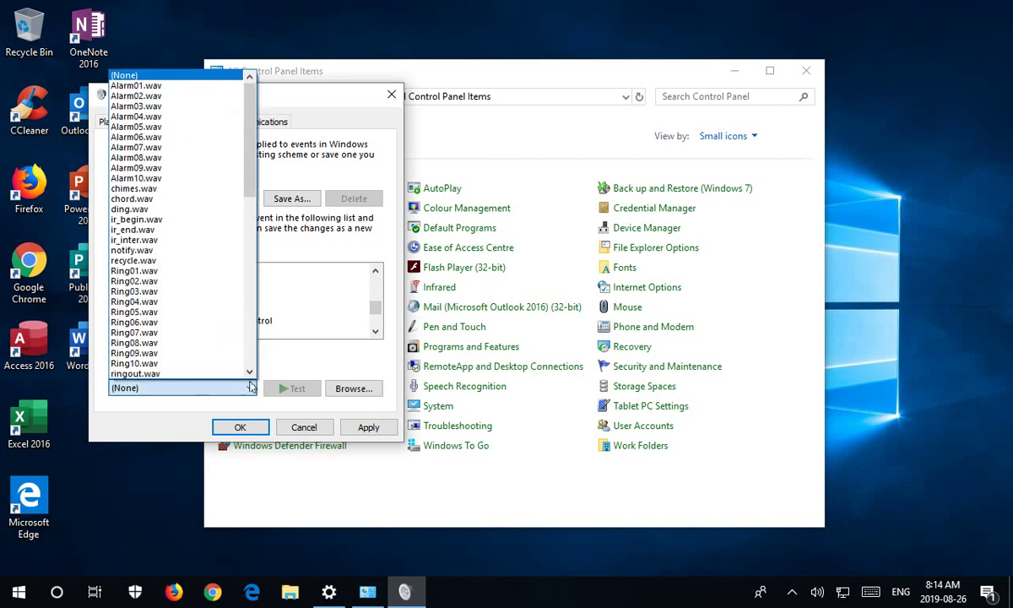
scroll(254, 253, "down", 1)
scroll(256, 267, "down", 6)
left_click_drag(256, 267, 259, 279)
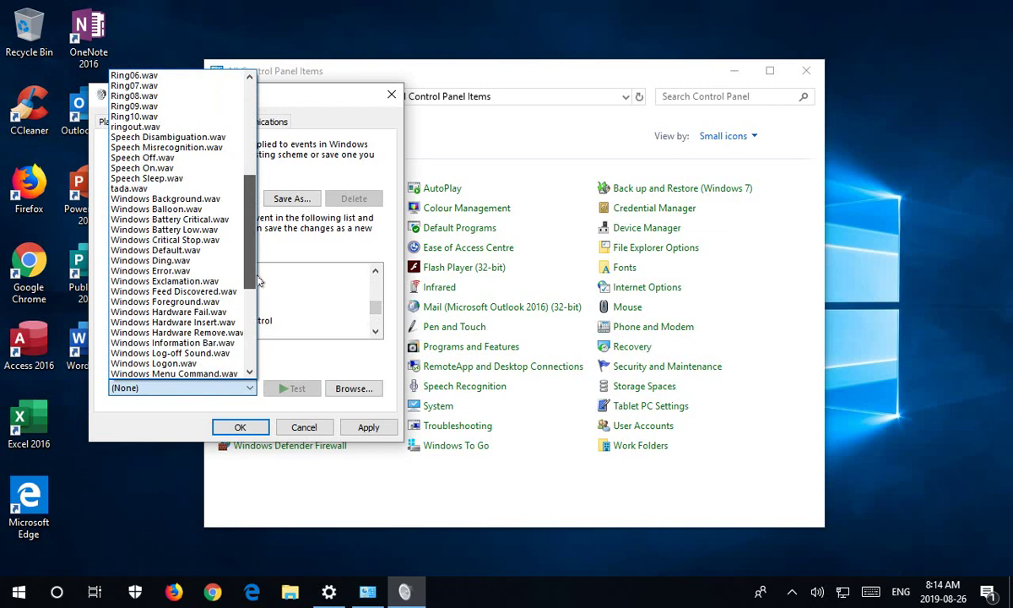
left_click(206, 282)
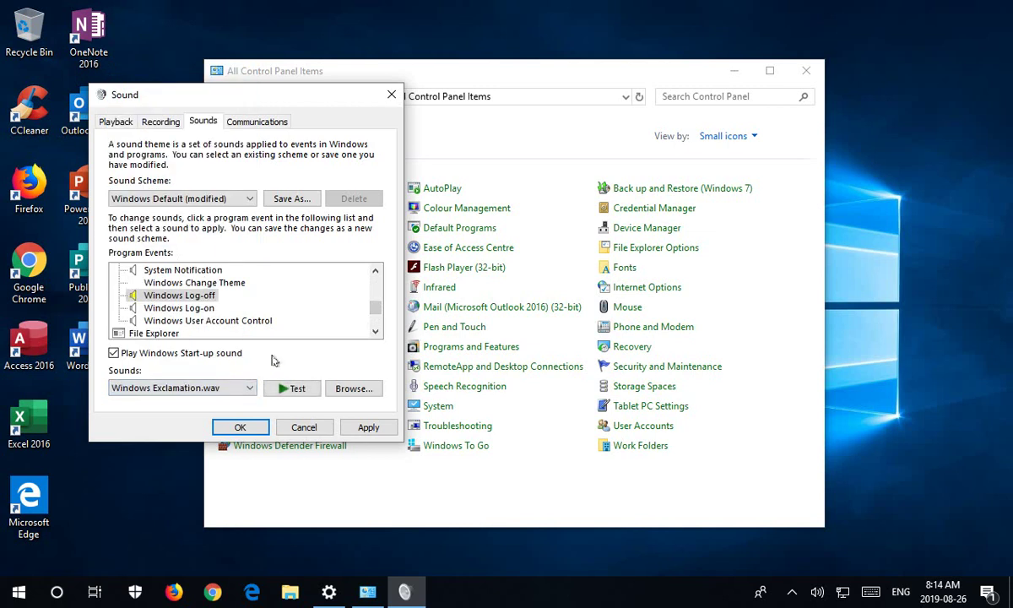
left_click(240, 428)
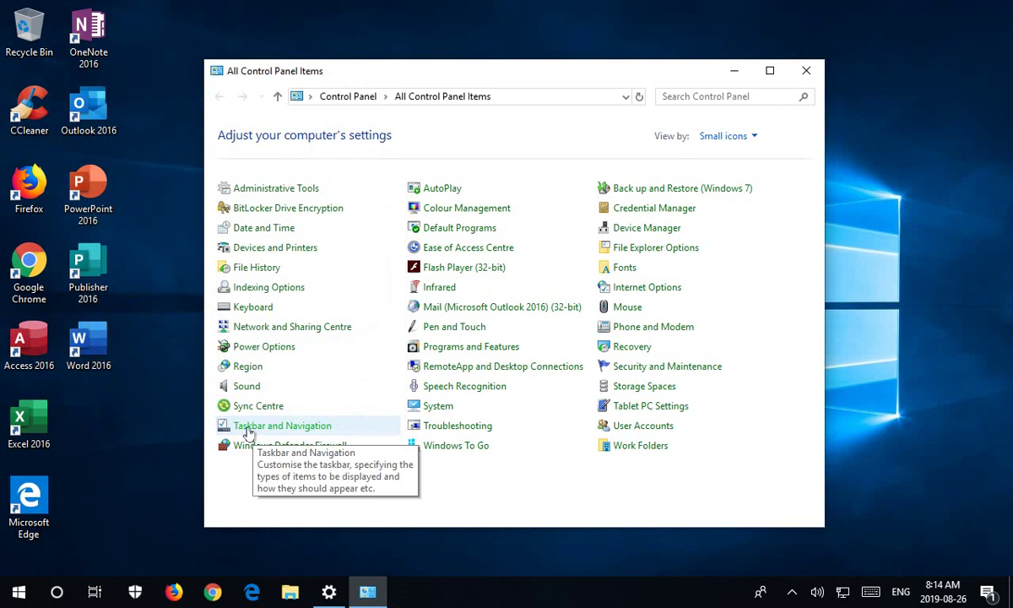
left_click(249, 432)
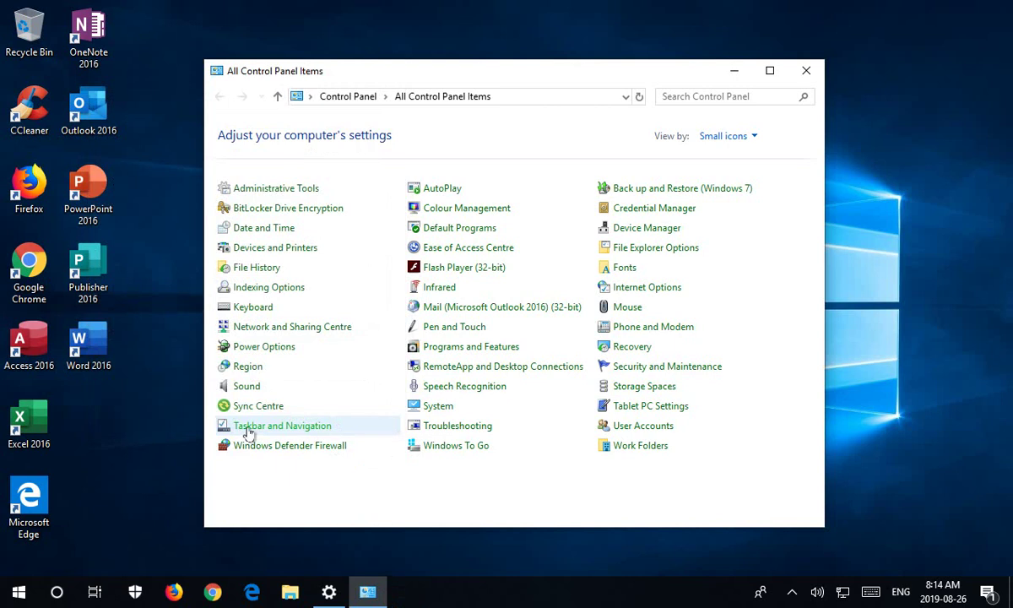